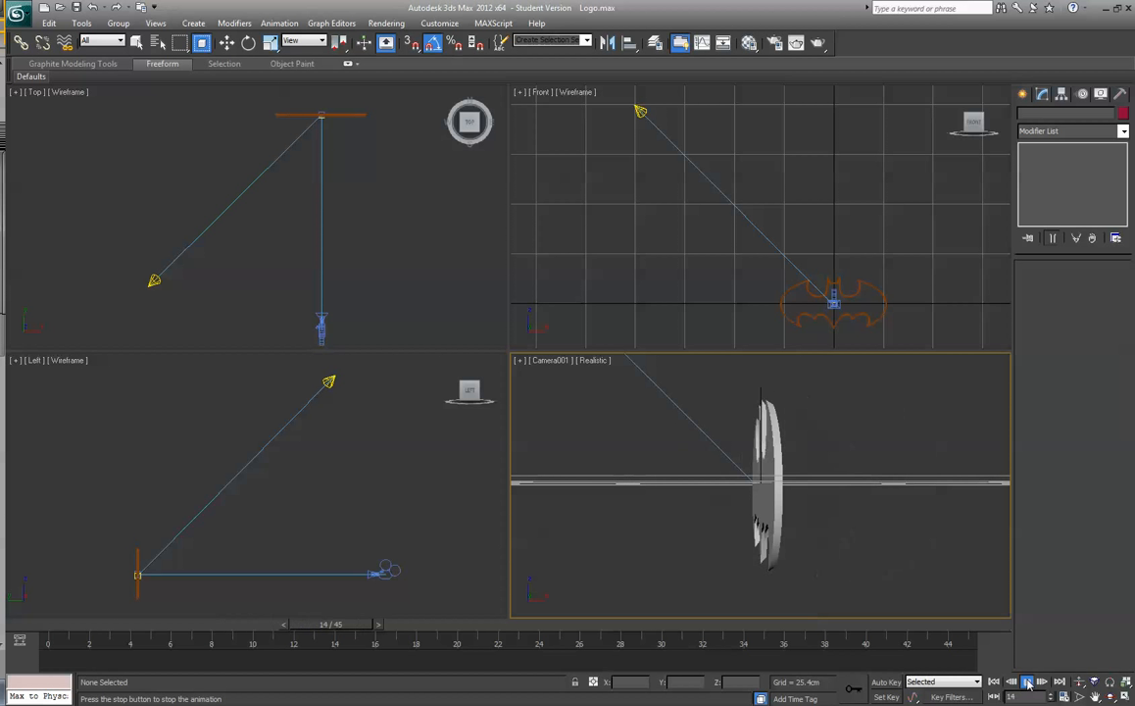
Stop the logo animation's playback and move to frame 30 on the timeline.
click(1027, 683)
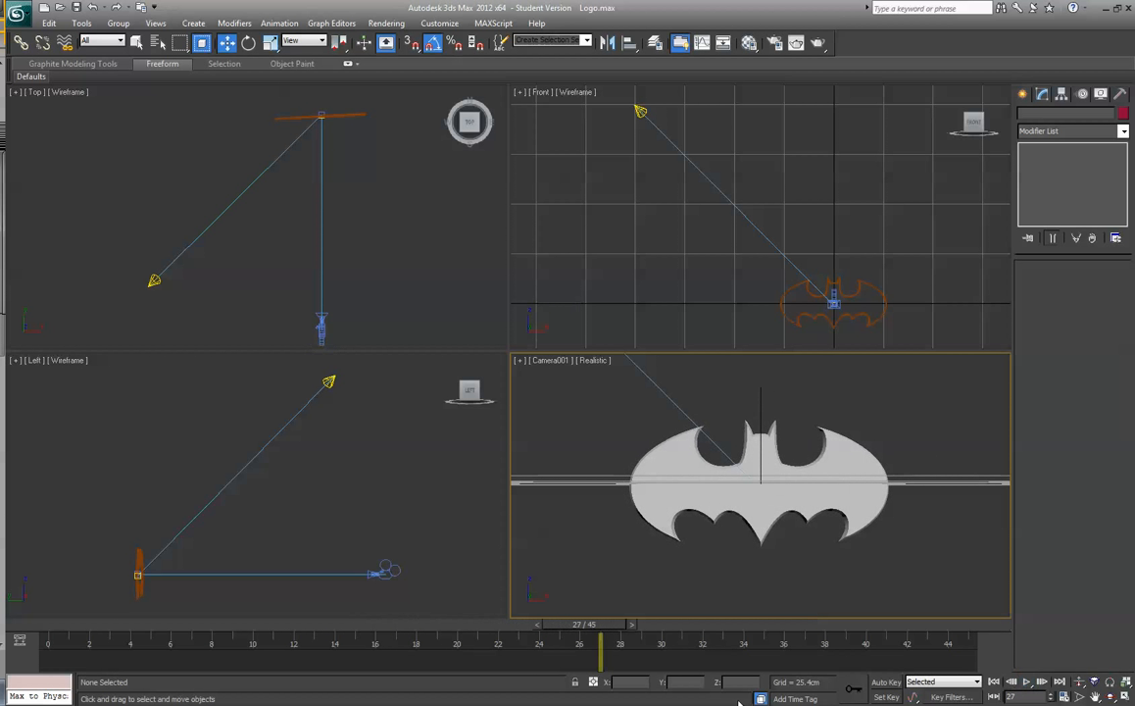
drag(620, 625, 681, 638)
key(w)
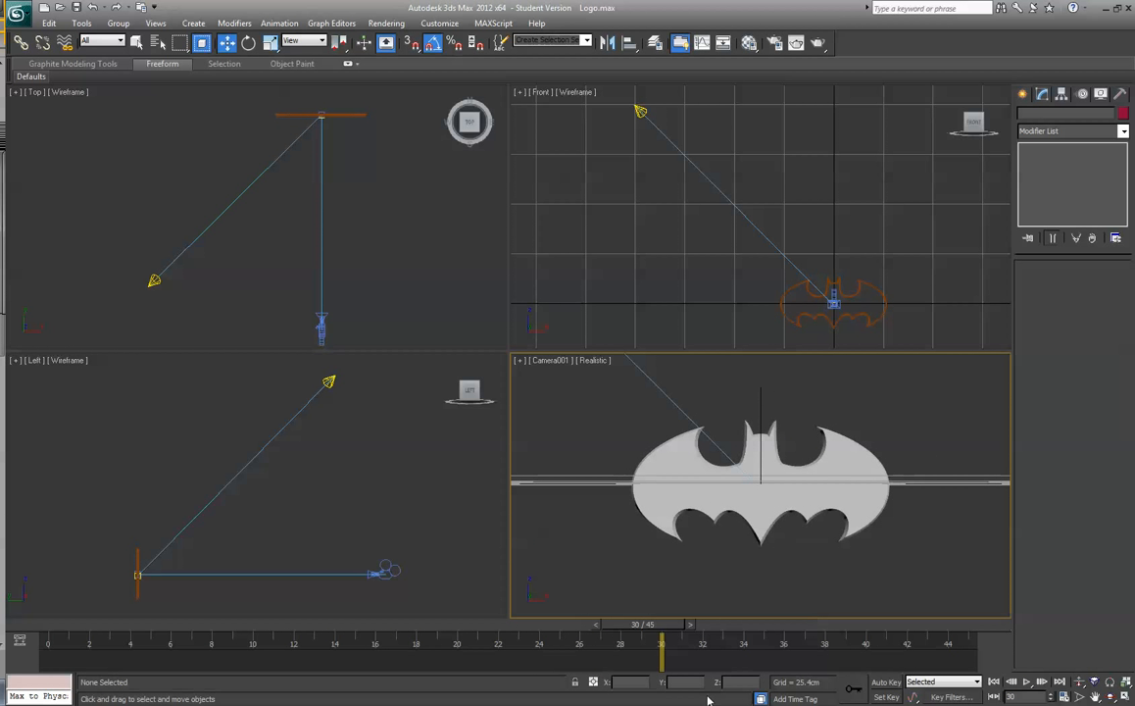
Render frame 30 of the camera view as a single frame, declining to overwrite the existing Test.avi.
click(775, 45)
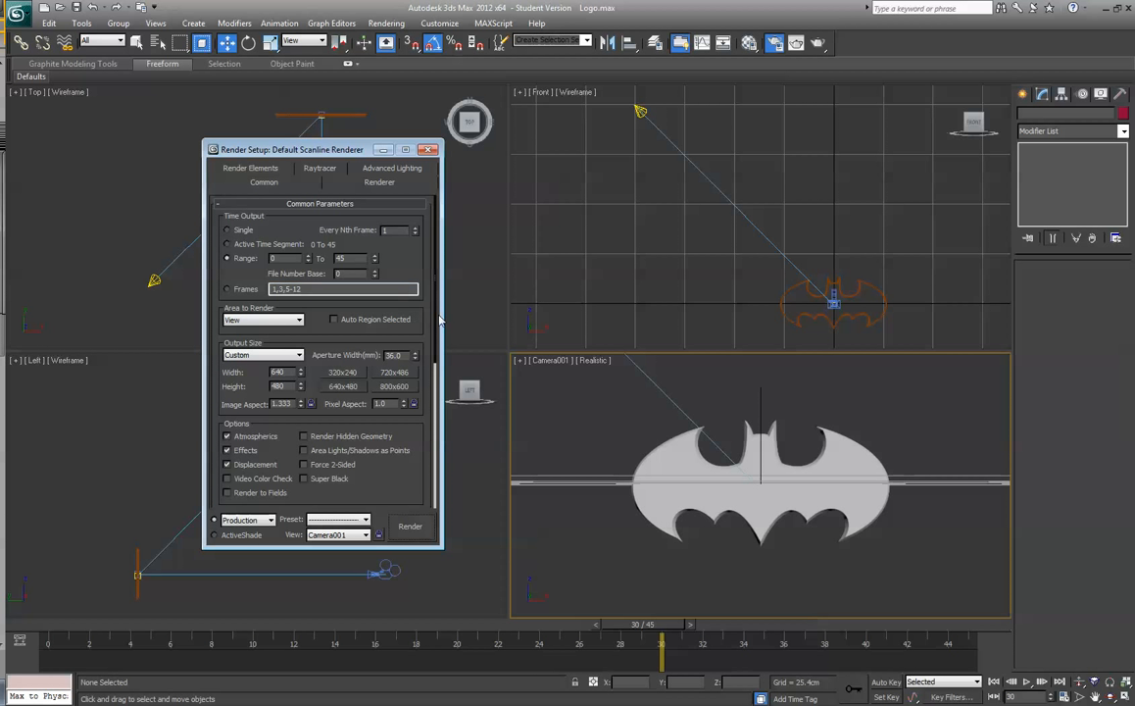
click(229, 231)
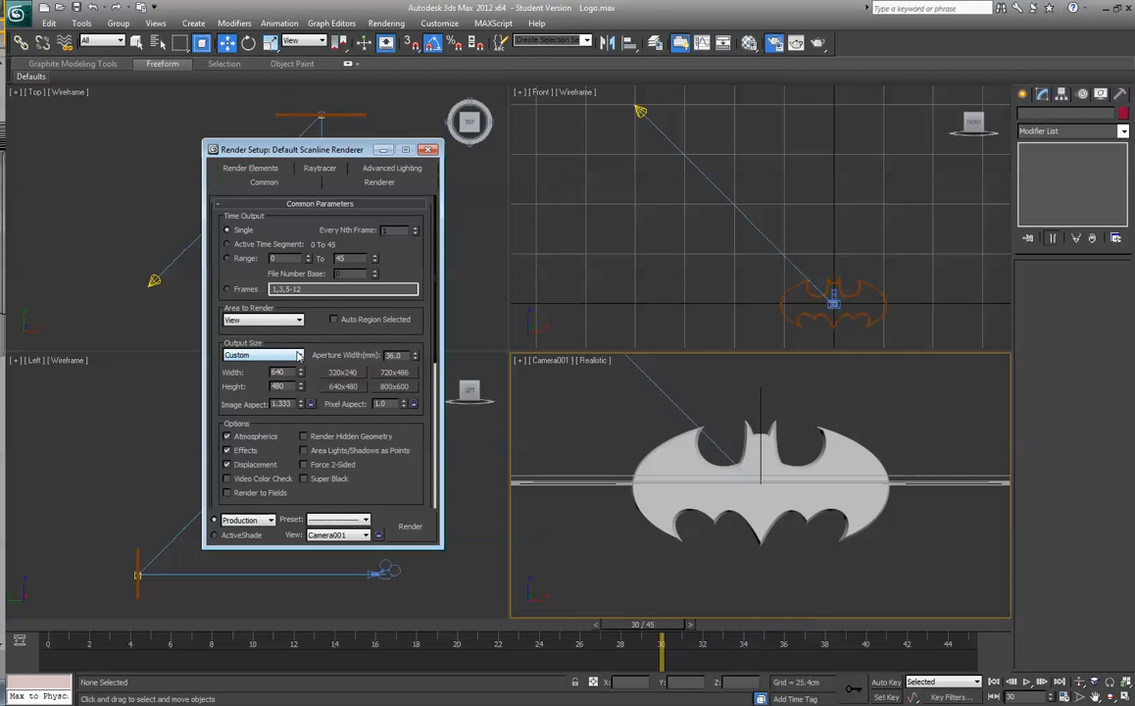
click(300, 356)
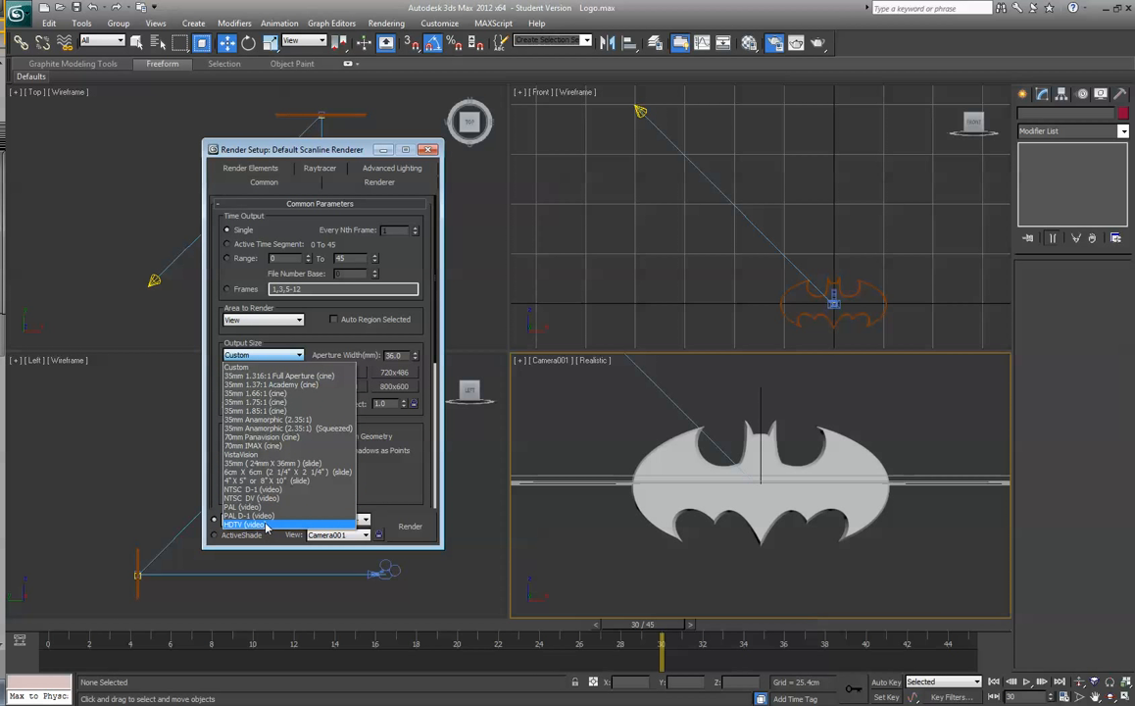
click(299, 356)
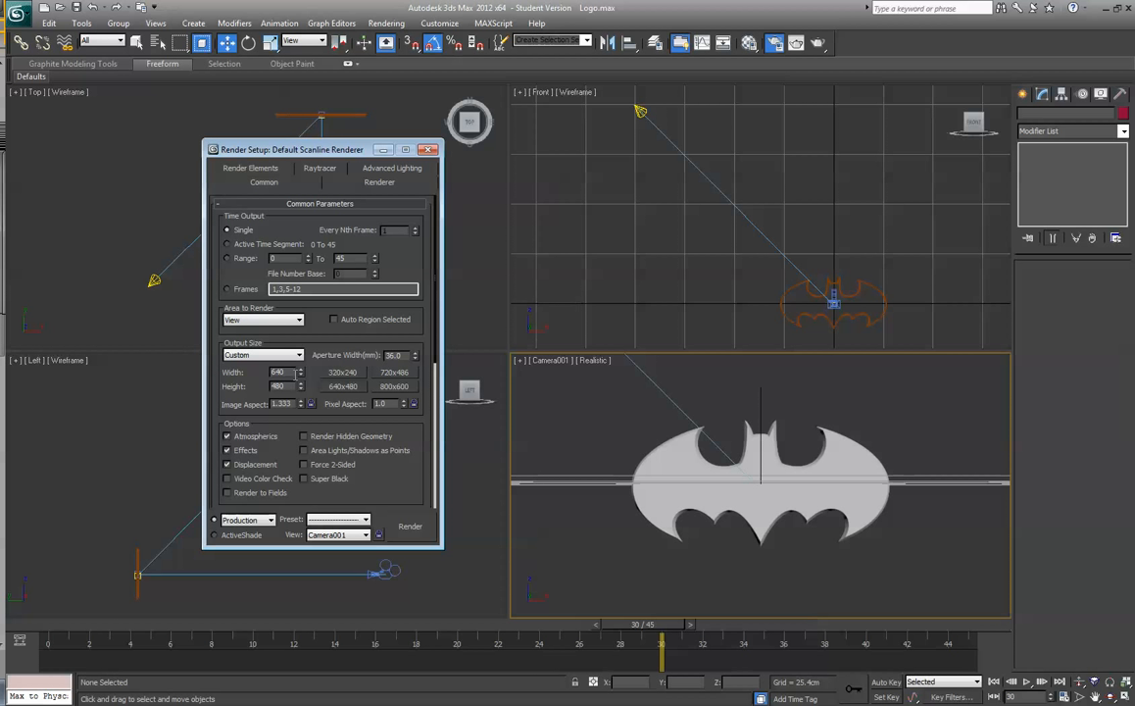
drag(293, 372, 255, 388)
click(415, 531)
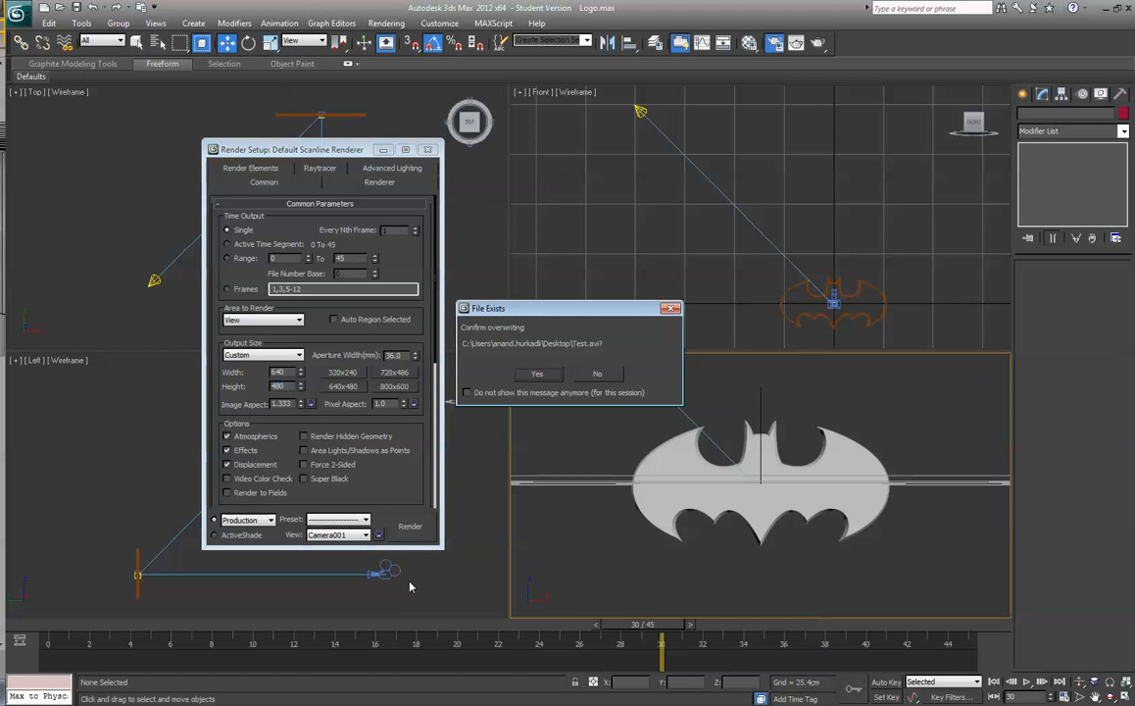
click(600, 376)
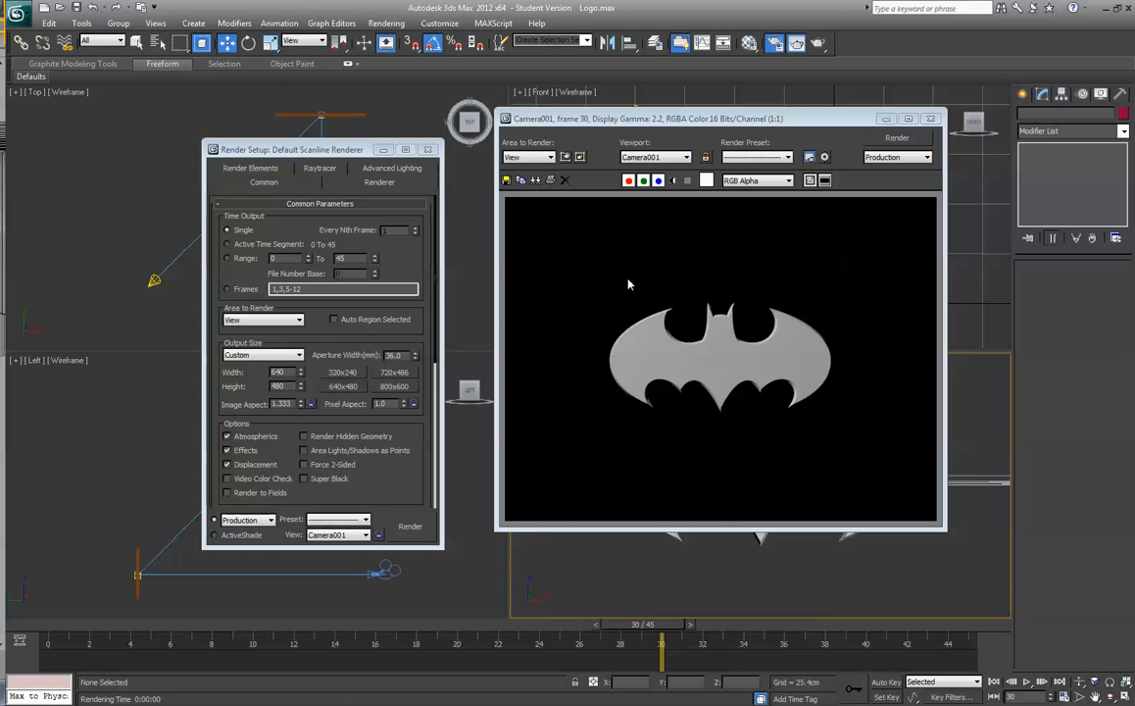
Save the rendered frame to the Desktop as a JPEG file named TestImage with quality 50, and close the rendered frame.
click(506, 180)
drag(608, 144, 401, 144)
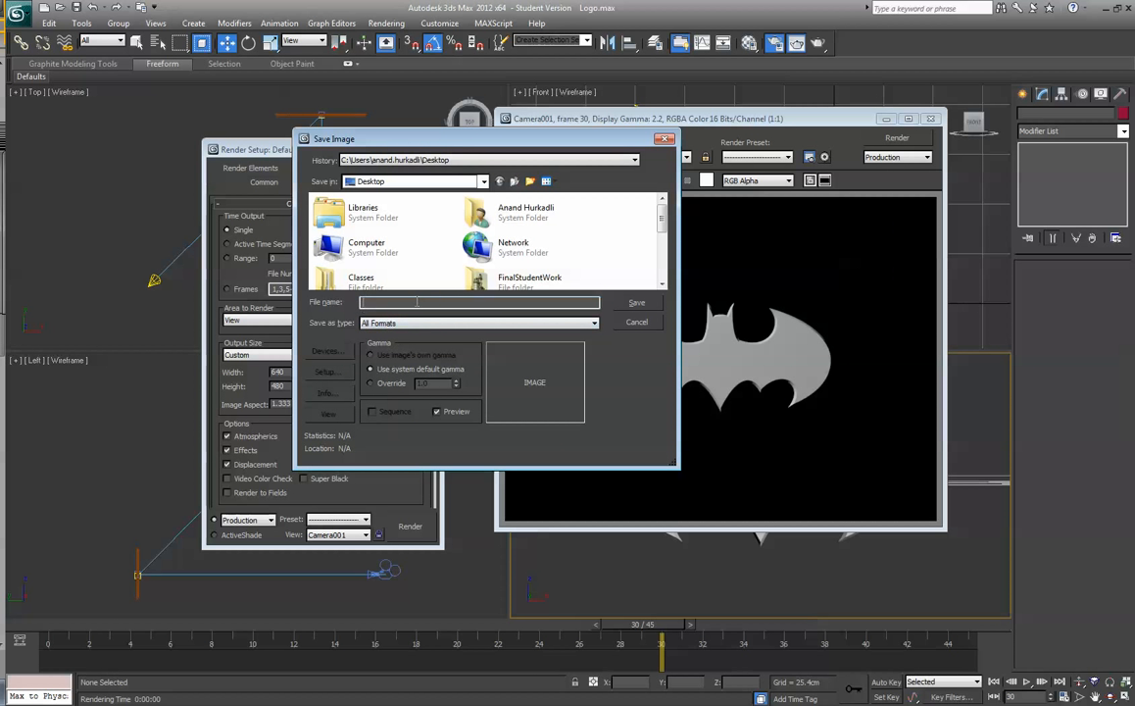
text(Test)
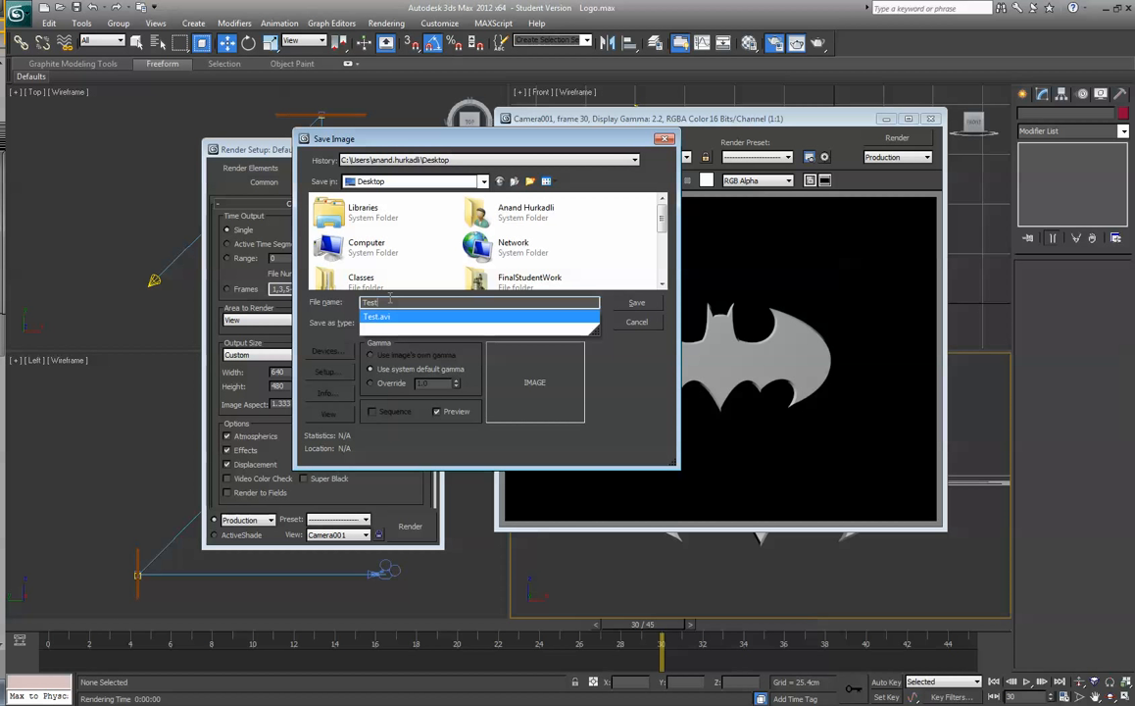
text(Image)
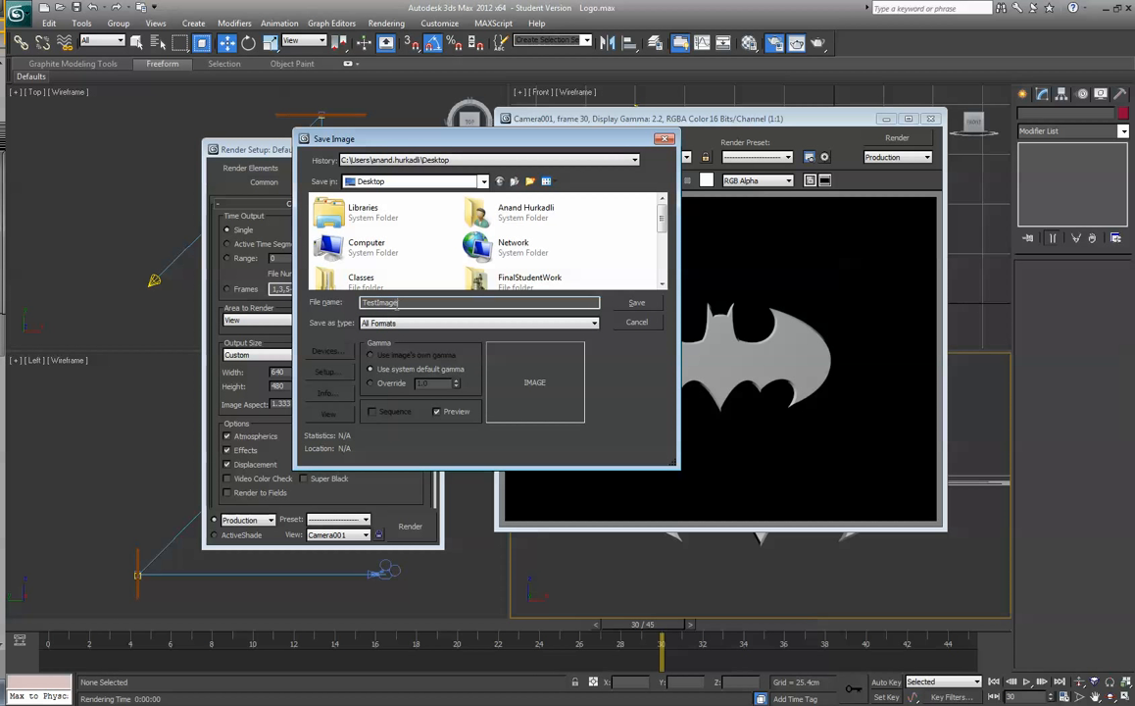
click(460, 323)
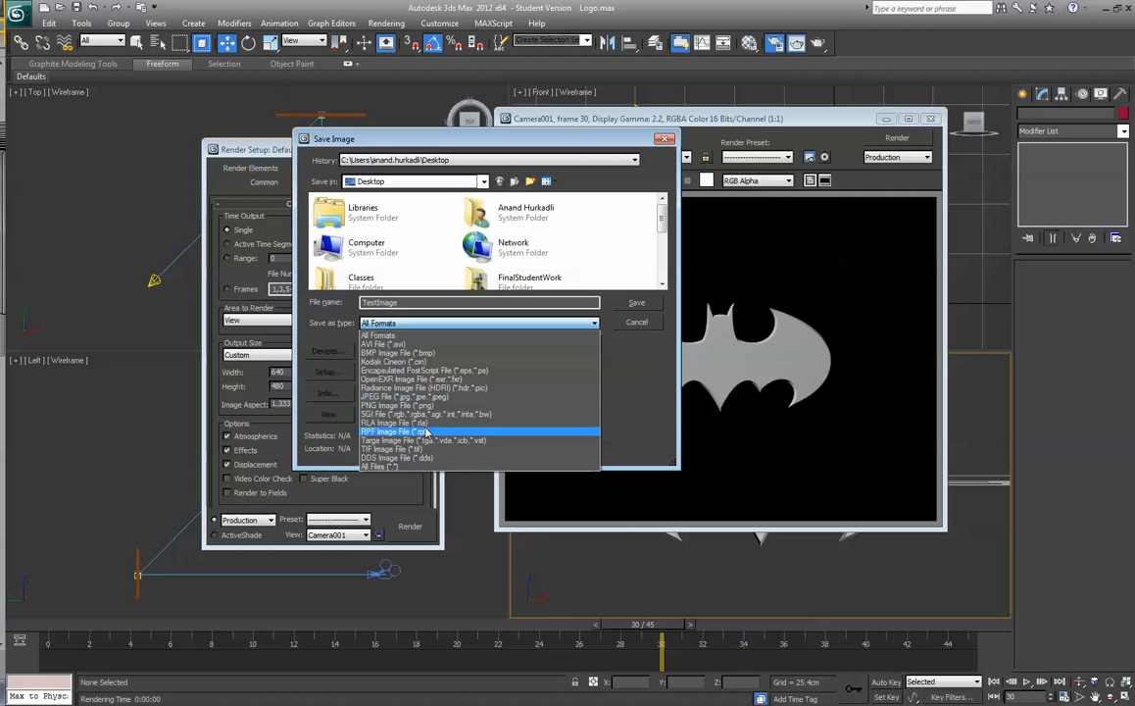
click(432, 397)
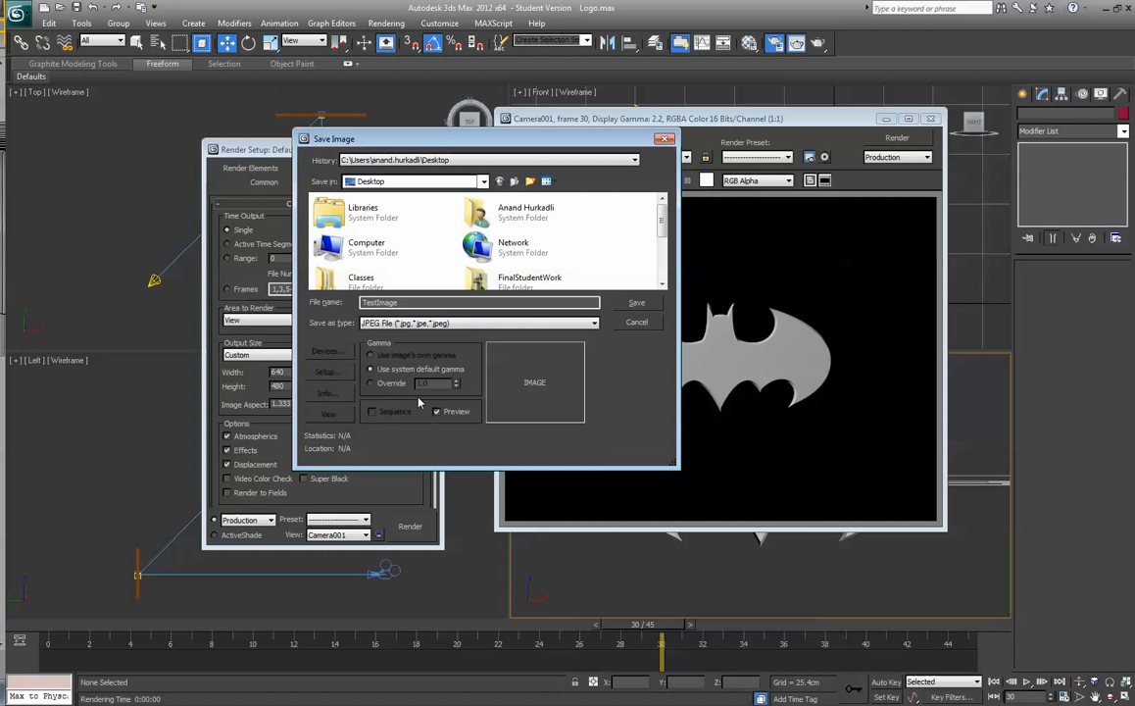
click(637, 304)
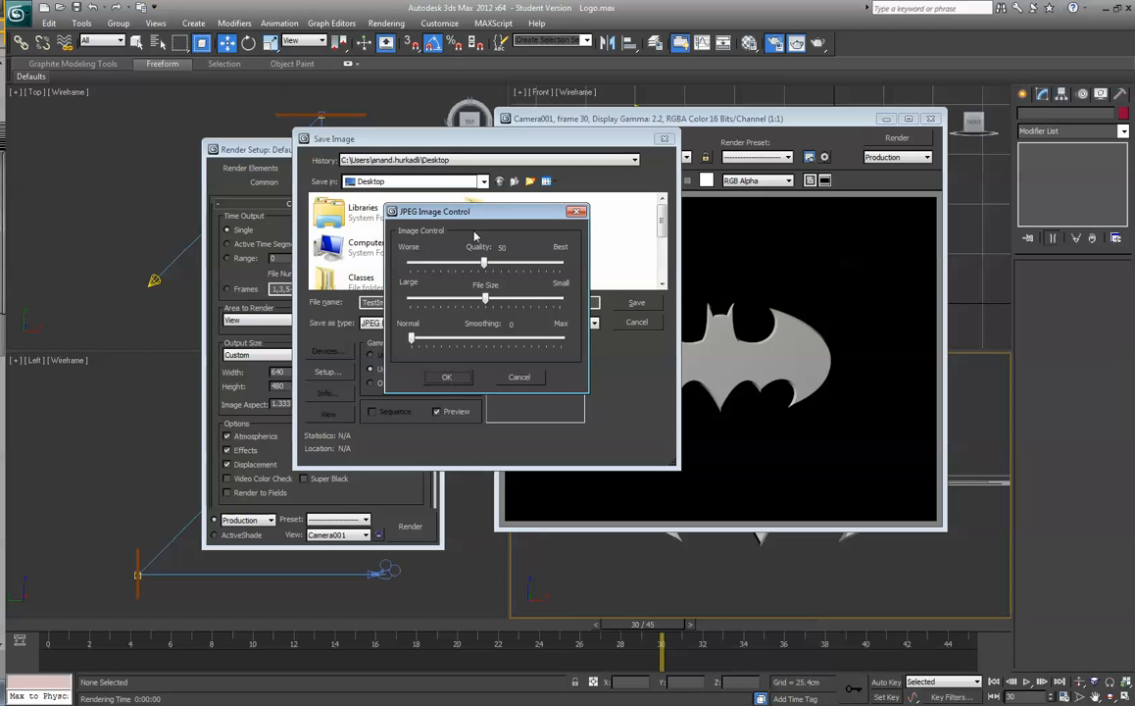
click(449, 376)
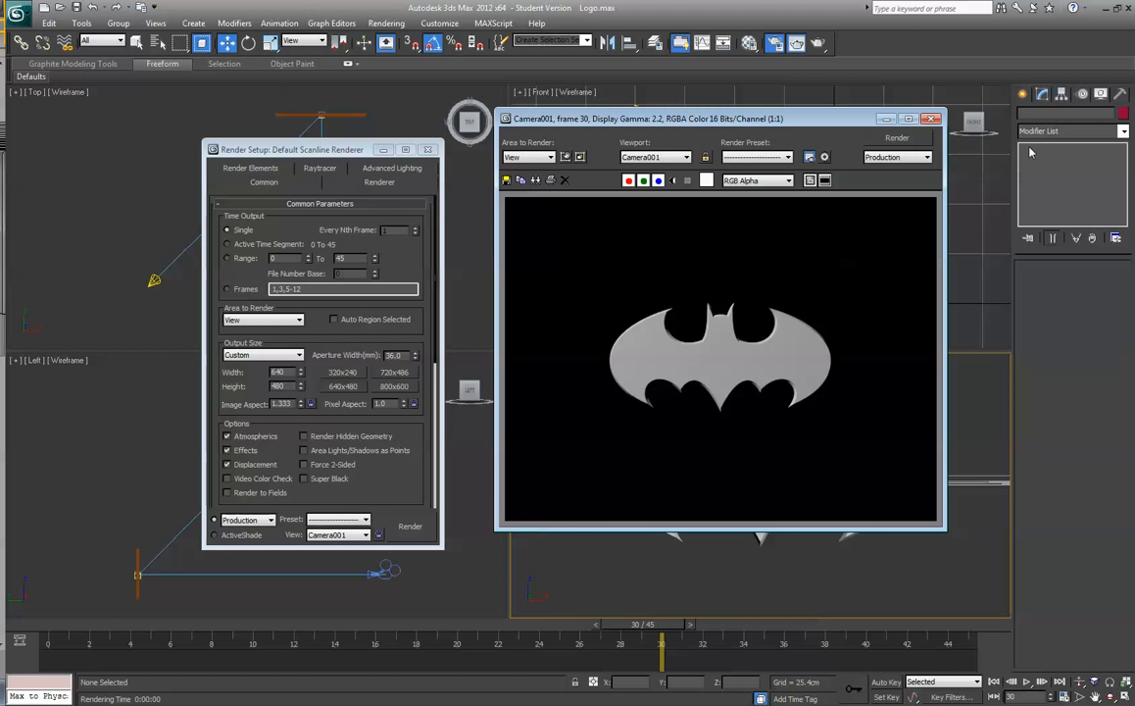
click(929, 119)
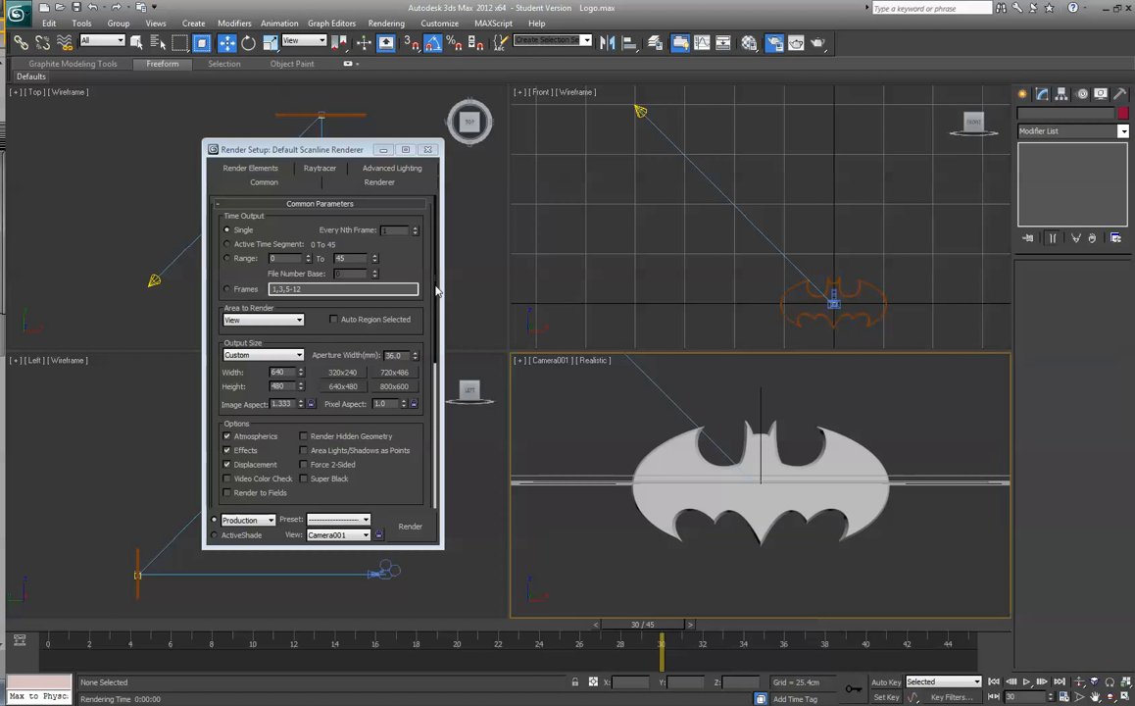
Set the render time output to the range 0 to 45 and the output file to Test on the Desktop in AVI format.
click(227, 259)
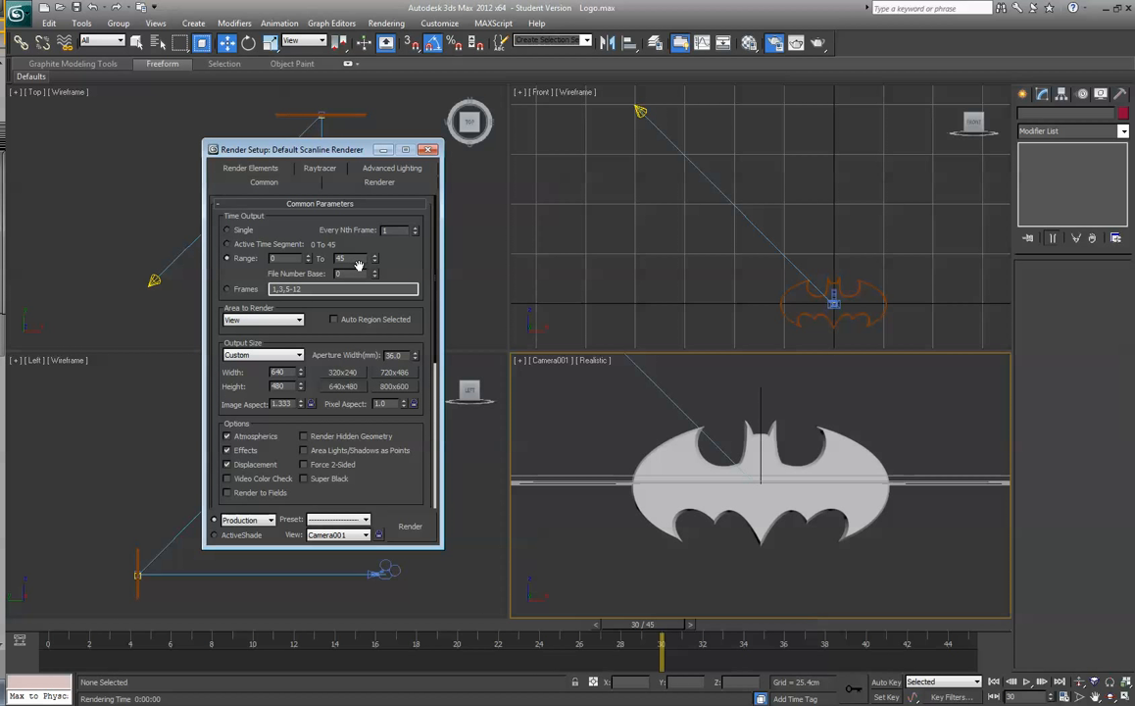
scroll(271, 256, down, 5)
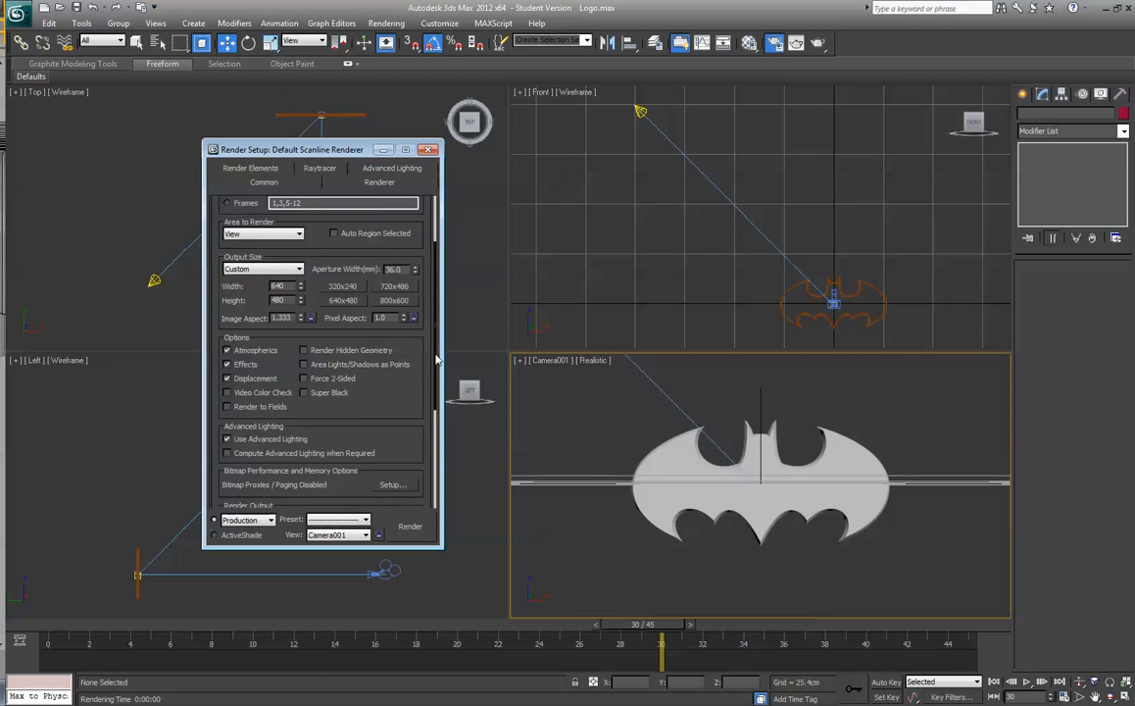
scroll(272, 256, up, 3)
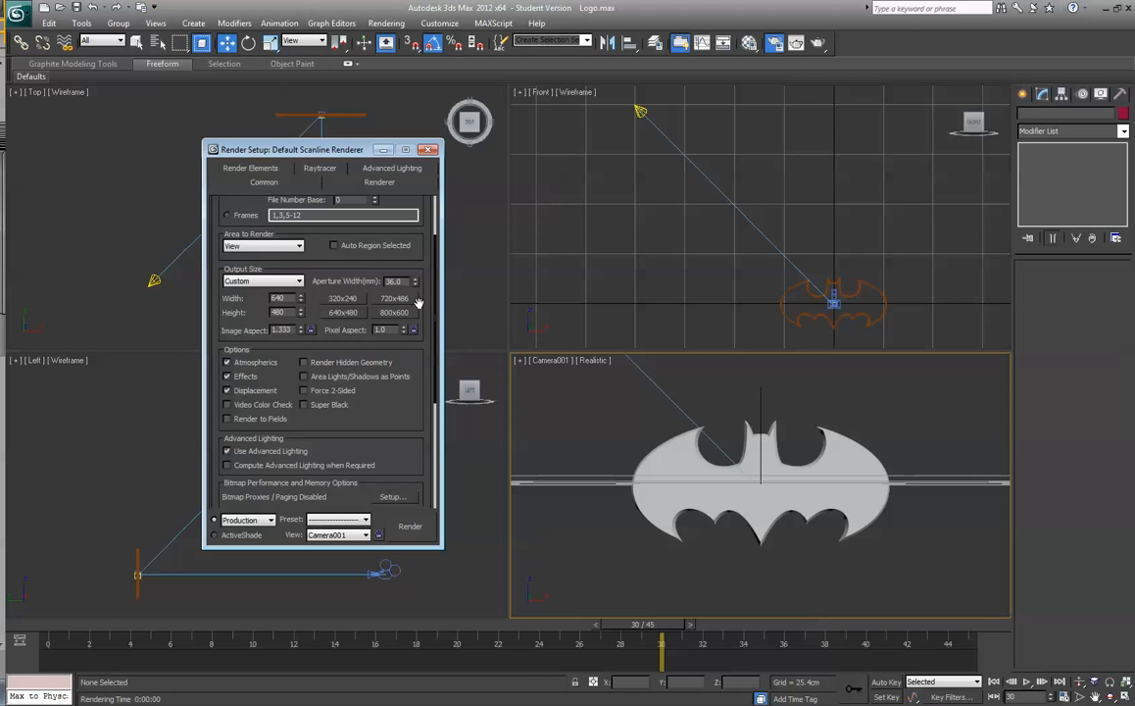
scroll(435, 364, down, 3)
drag(434, 363, 437, 398)
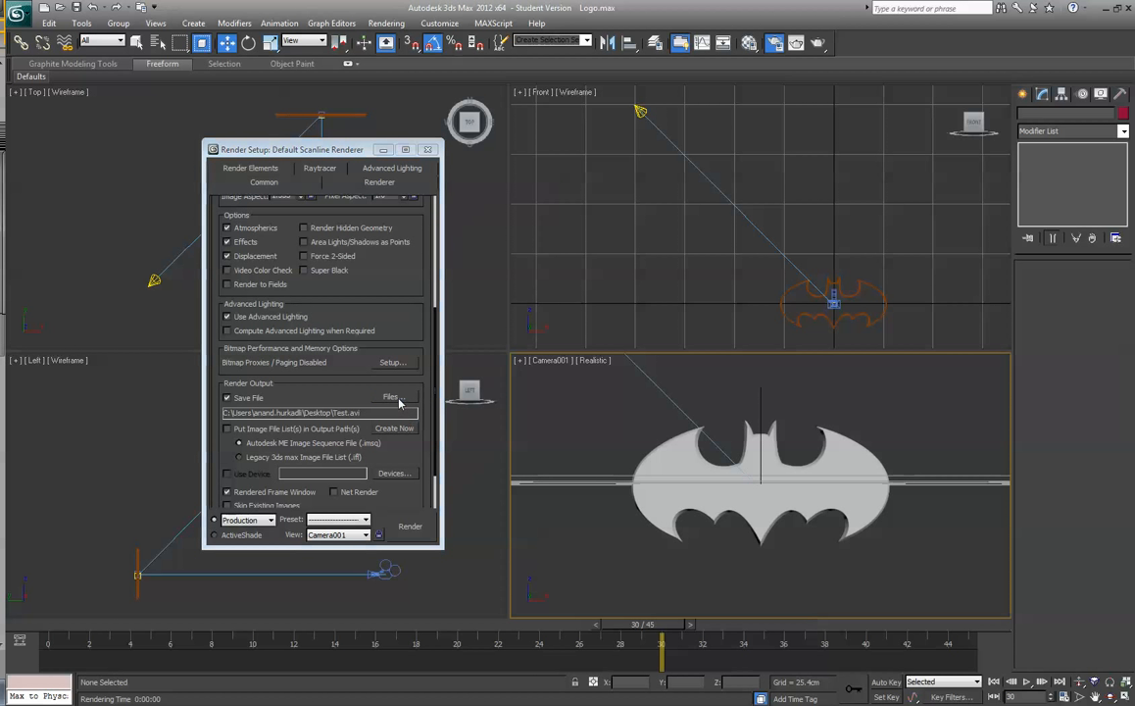
click(399, 402)
drag(389, 157, 656, 155)
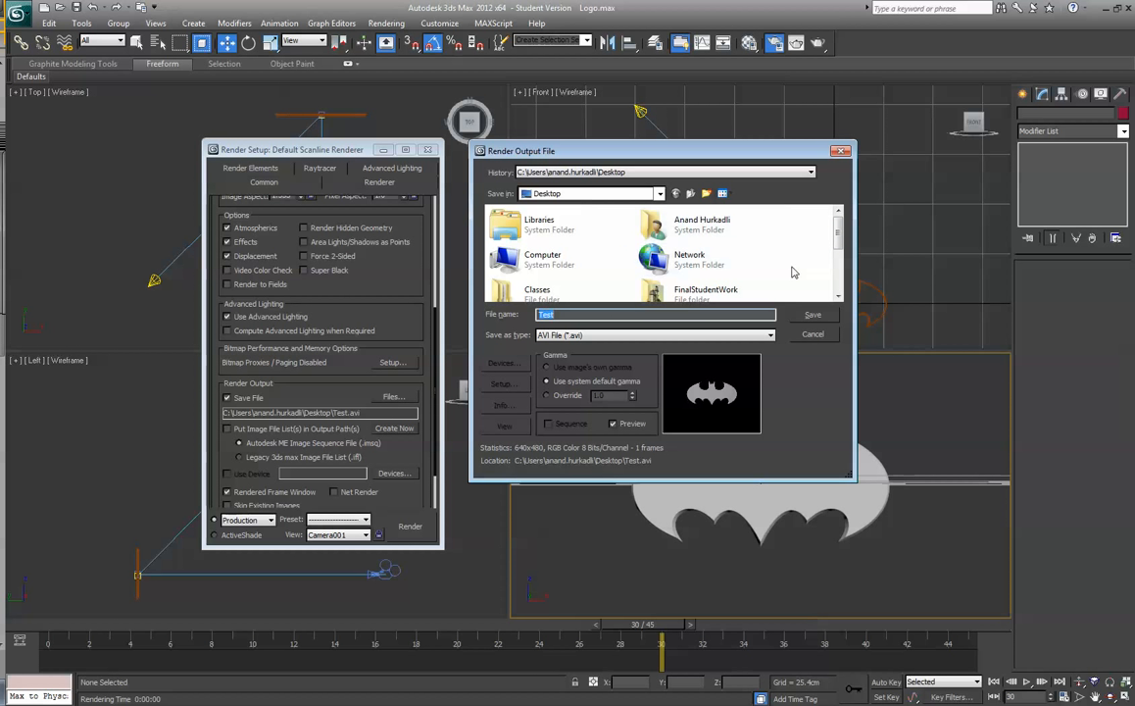
click(551, 314)
click(633, 335)
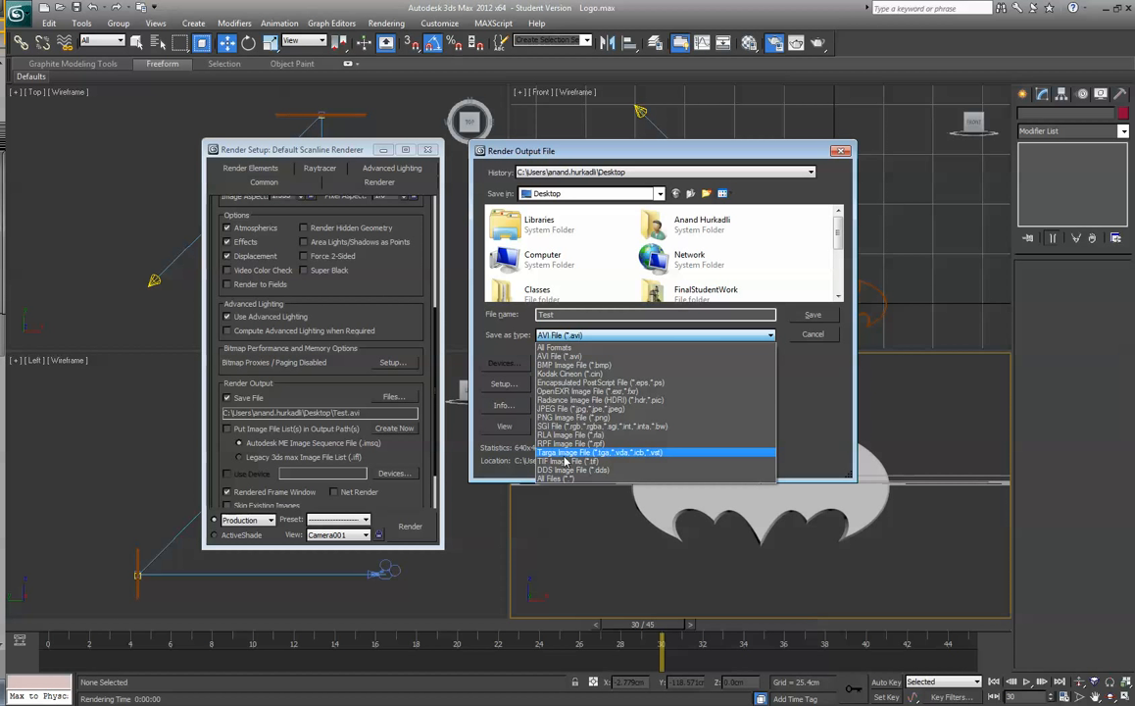
click(605, 336)
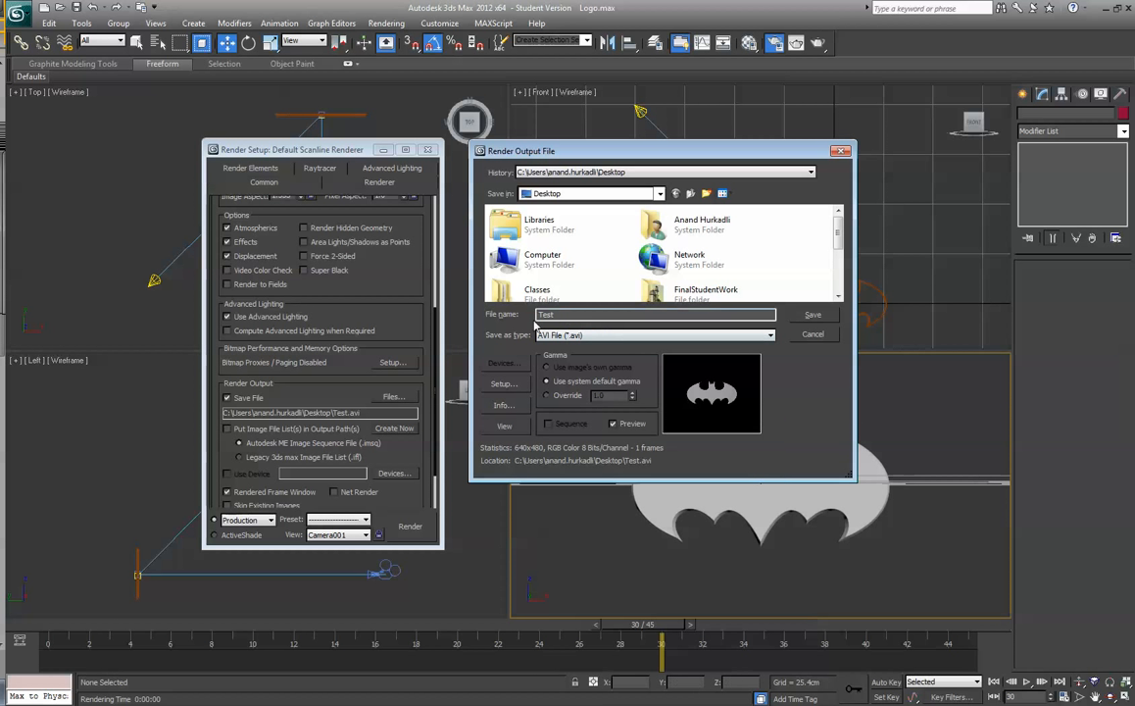
click(811, 316)
click(620, 405)
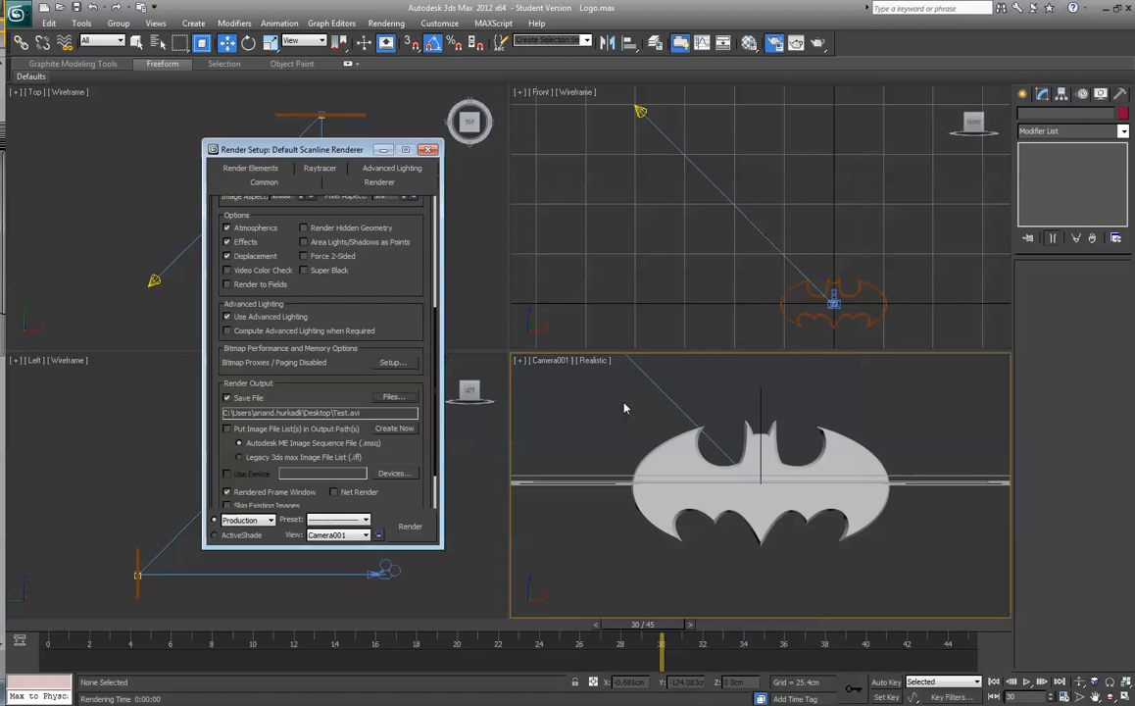
Render the animation range from the camera view, overwriting the existing Test.avi.
click(412, 527)
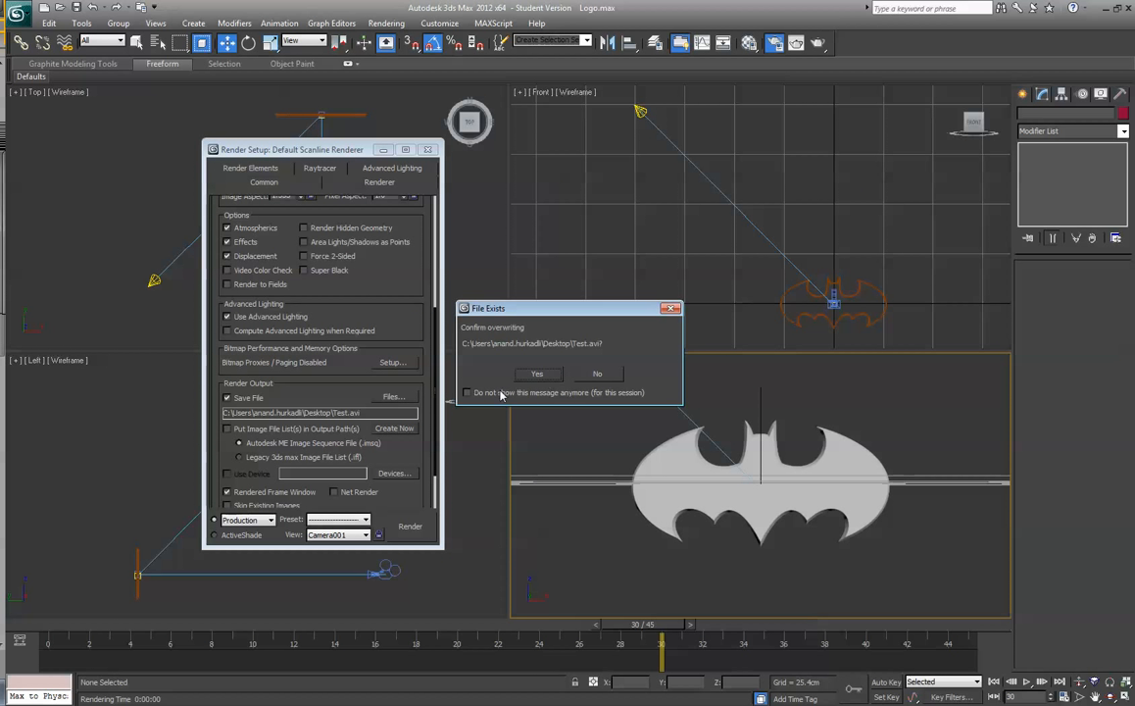
click(537, 373)
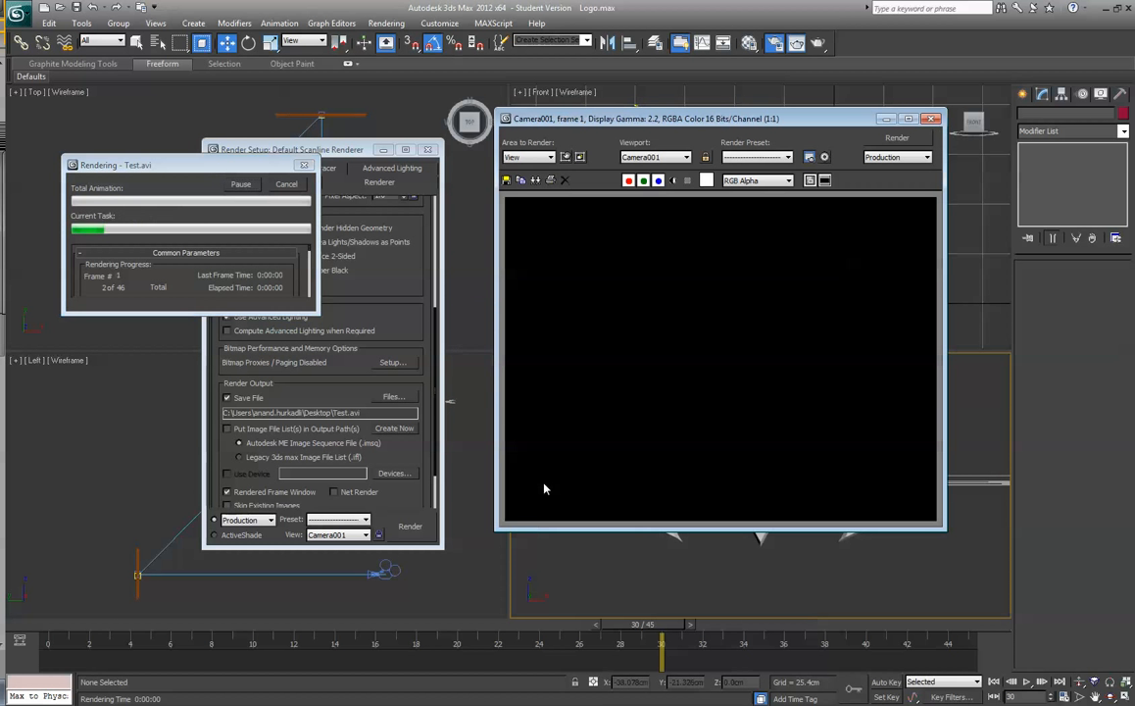